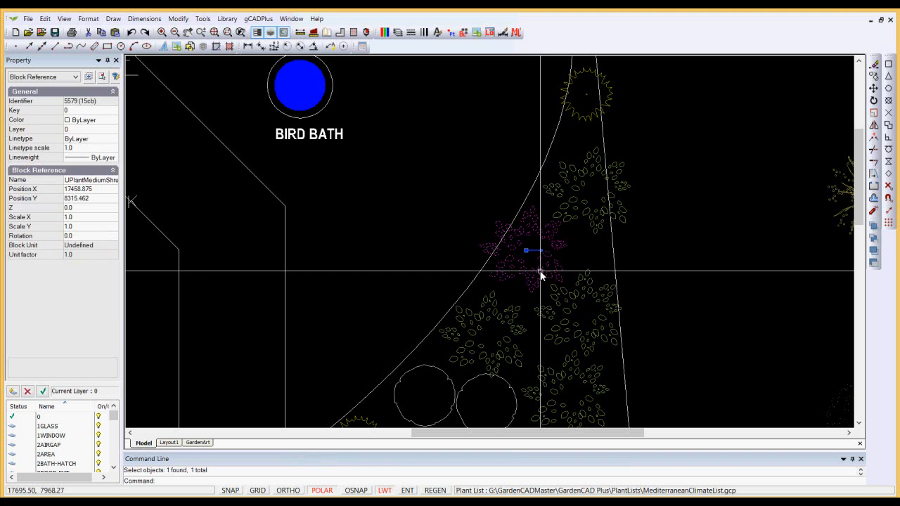
- Copy the selected shrub to the gap between the neighbouring shrubs along the boundary line, then clear the selection
right_click(539, 272)
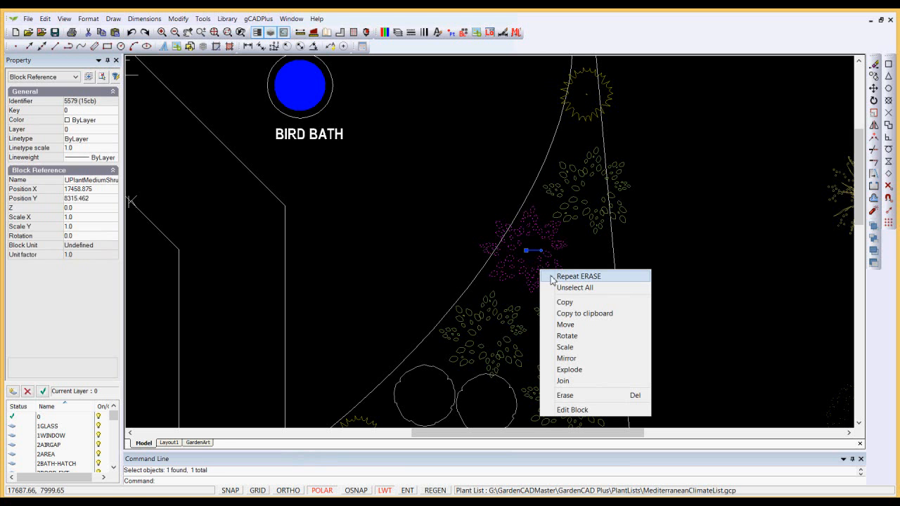
left_click(570, 303)
left_click(531, 253)
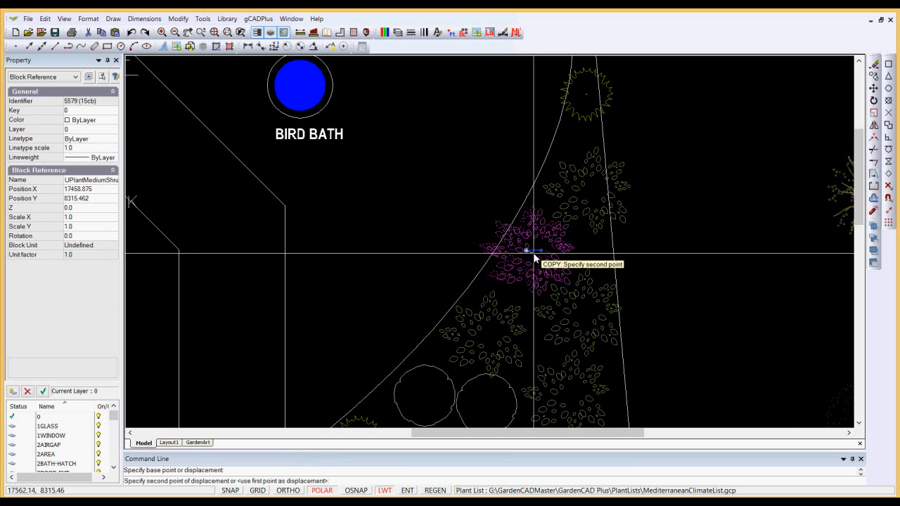
right_click(574, 270)
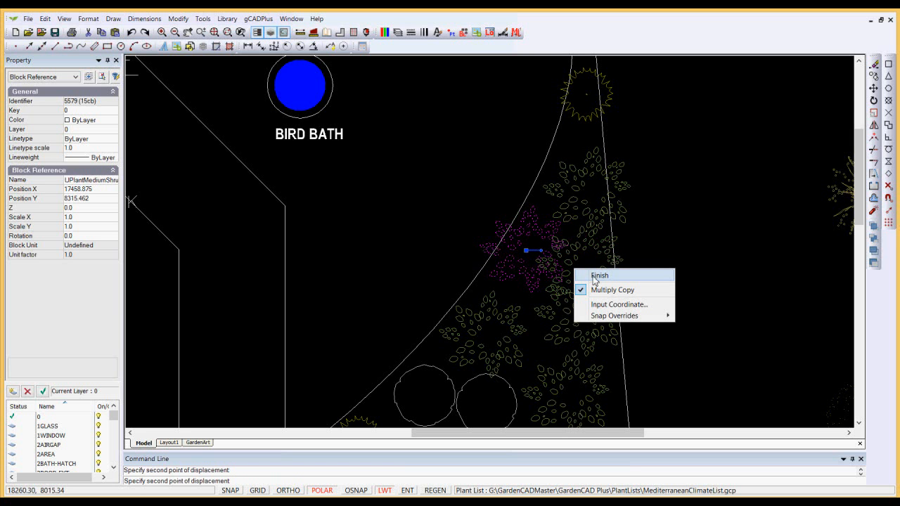
left_click(594, 277)
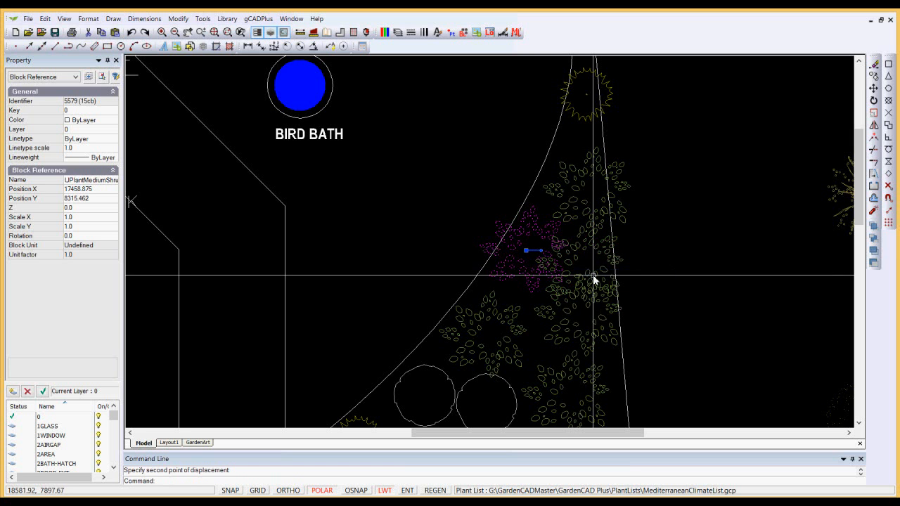
right_click(533, 276)
left_click(560, 289)
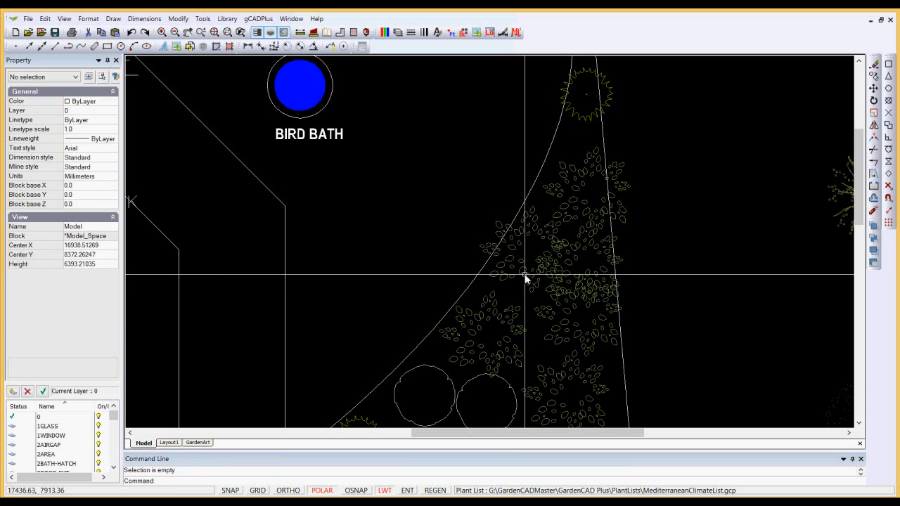
- Scale the original shrub on the curved bed edge down to about 0.51 of its size around its insertion point
left_click(524, 276)
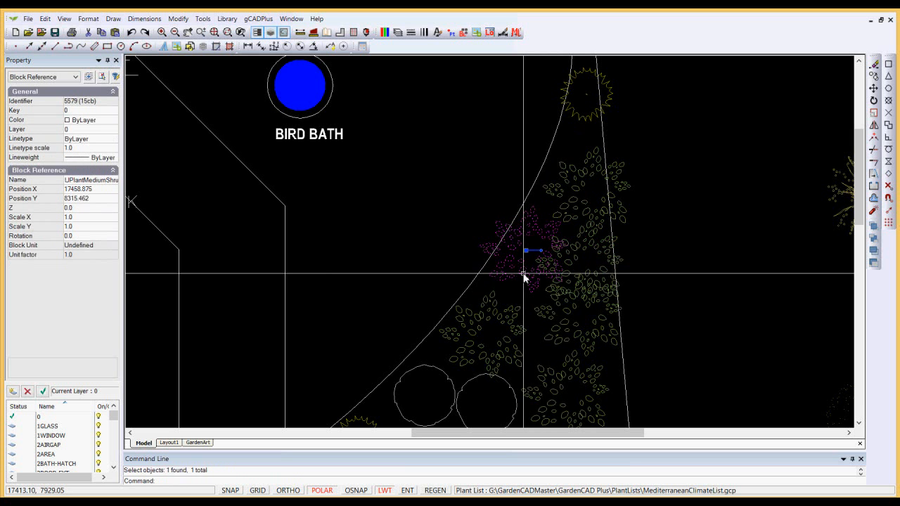
right_click(523, 276)
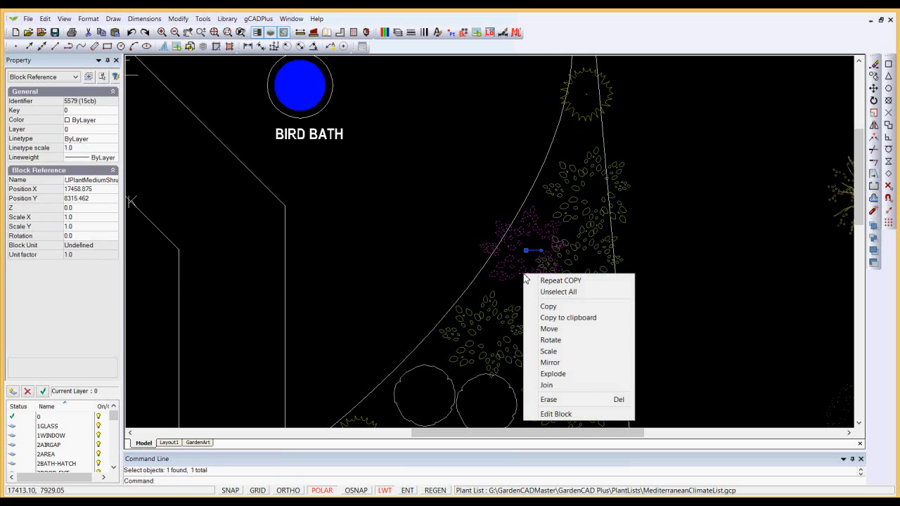
left_click(545, 349)
left_click(525, 249)
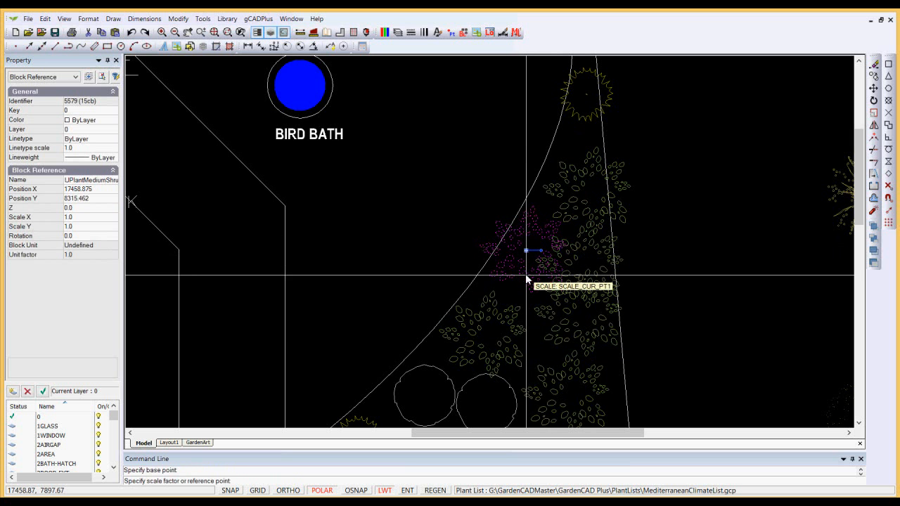
left_click(529, 290)
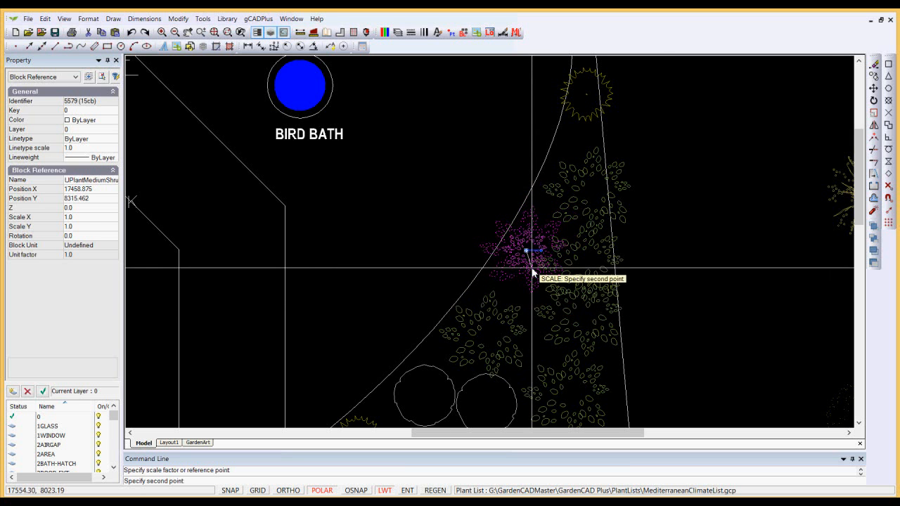
left_click(521, 281)
- Rotate the reduced shrub 45 degrees about its insertion point and deselect it
right_click(521, 280)
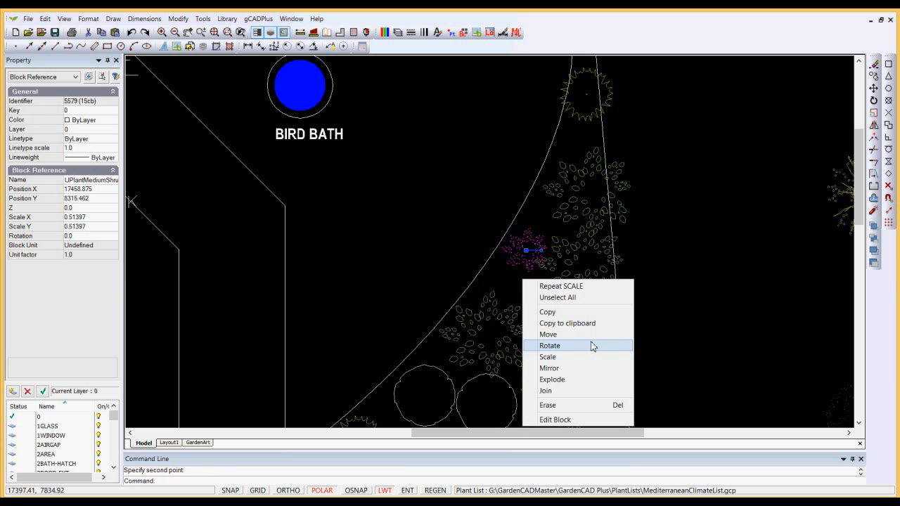
left_click(569, 352)
left_click(526, 249)
left_click(542, 239)
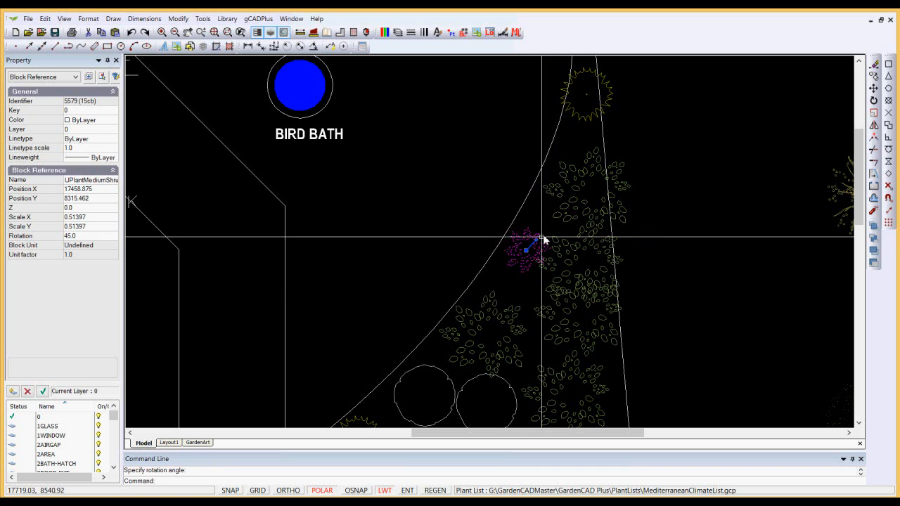
right_click(519, 285)
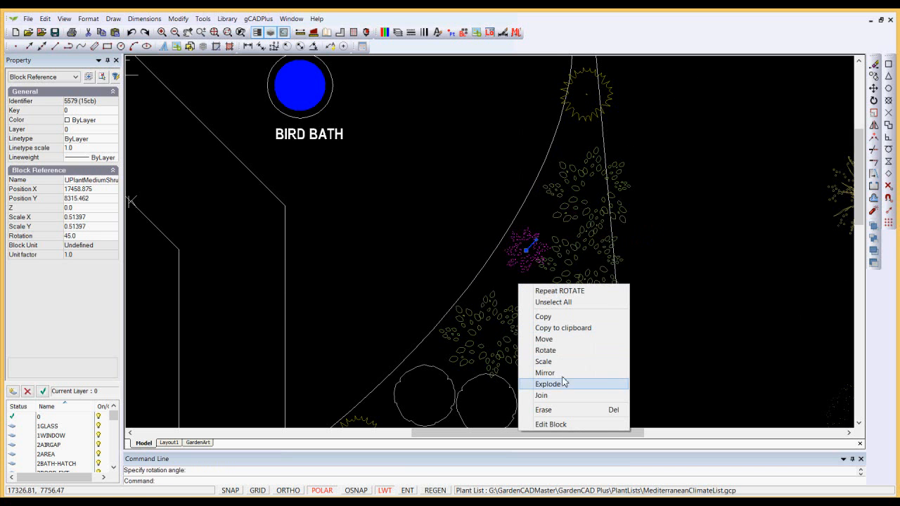
left_click(502, 283)
right_click(526, 263)
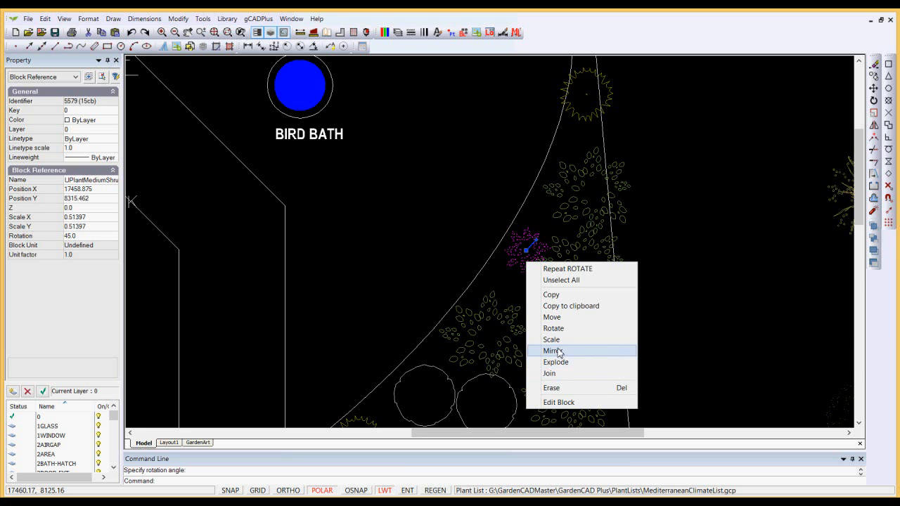
left_click(504, 284)
right_click(503, 282)
left_click(525, 302)
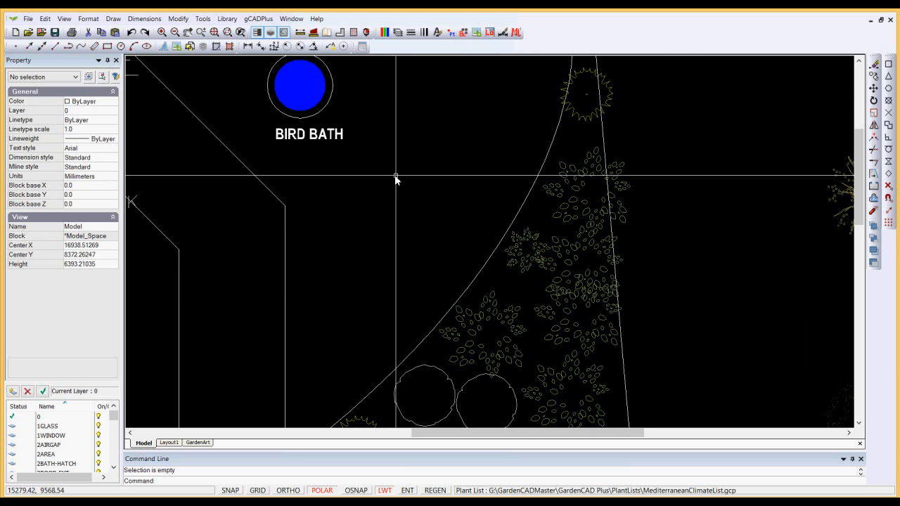
- Draw a line about 2662 mm long at 45 degrees from the midpoint of the path's diagonal edge, passing beside the bird bath
middle_click_drag(392, 185, 489, 218)
scroll(489, 219, "down", 2)
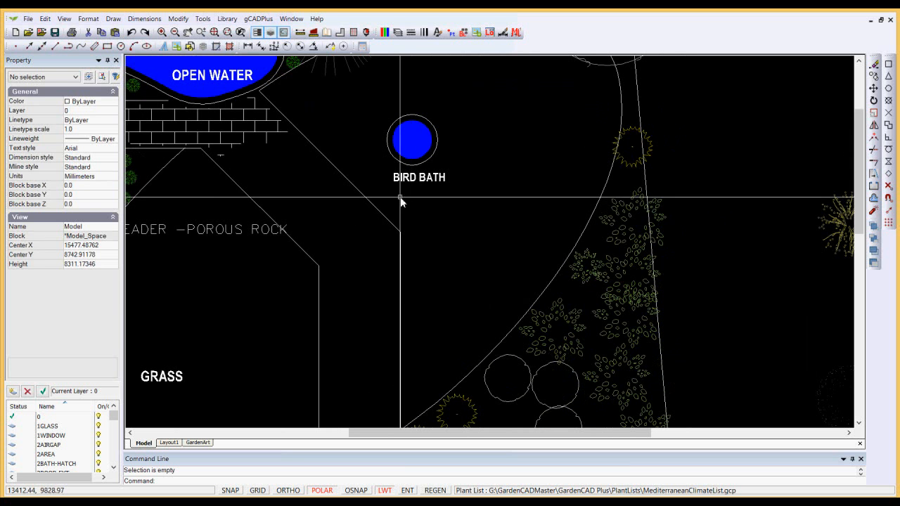
left_click(113, 18)
left_click(131, 31)
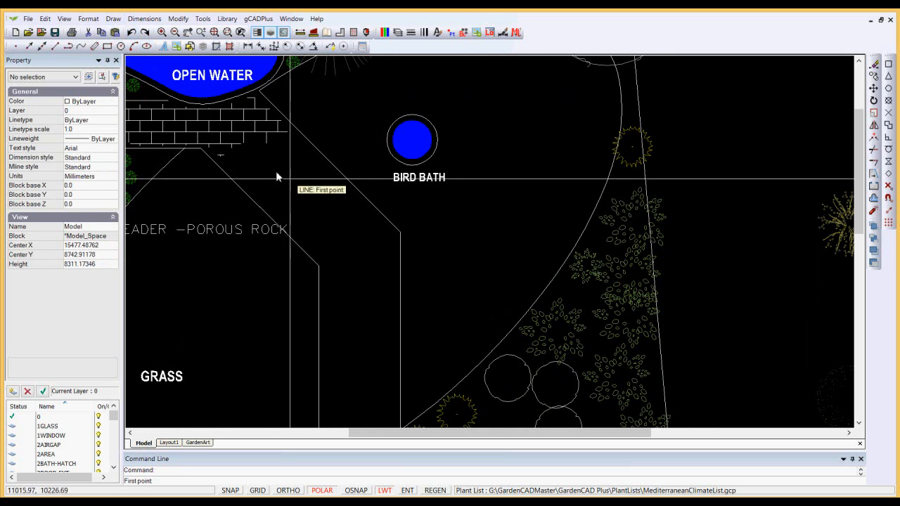
middle_click_drag(343, 143, 303, 248)
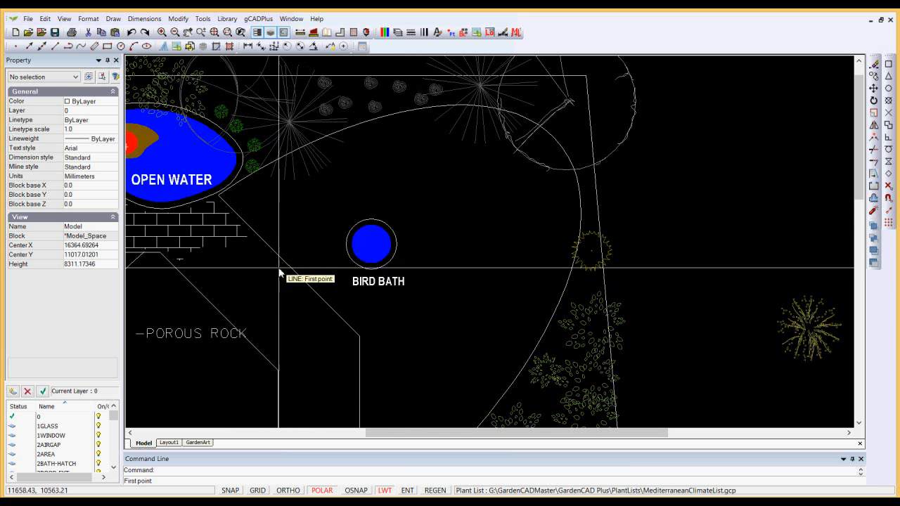
right_click(295, 213)
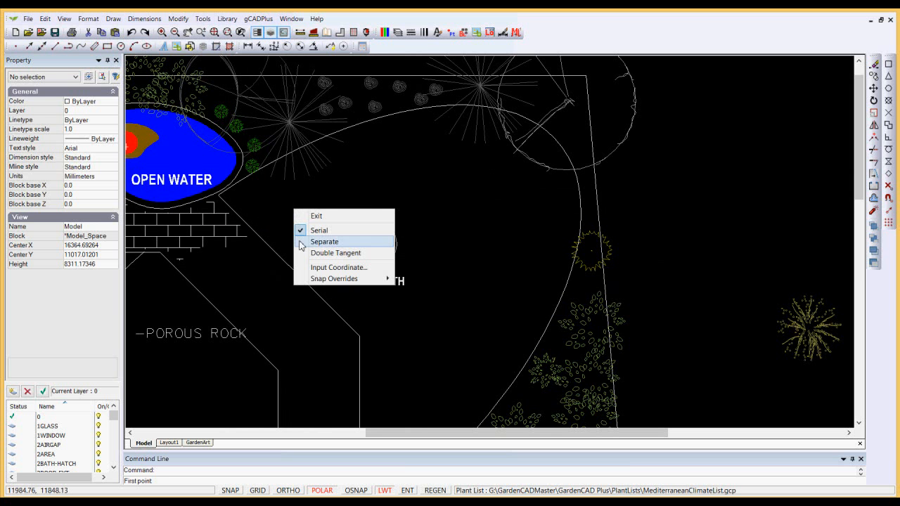
mouse_move(336, 279)
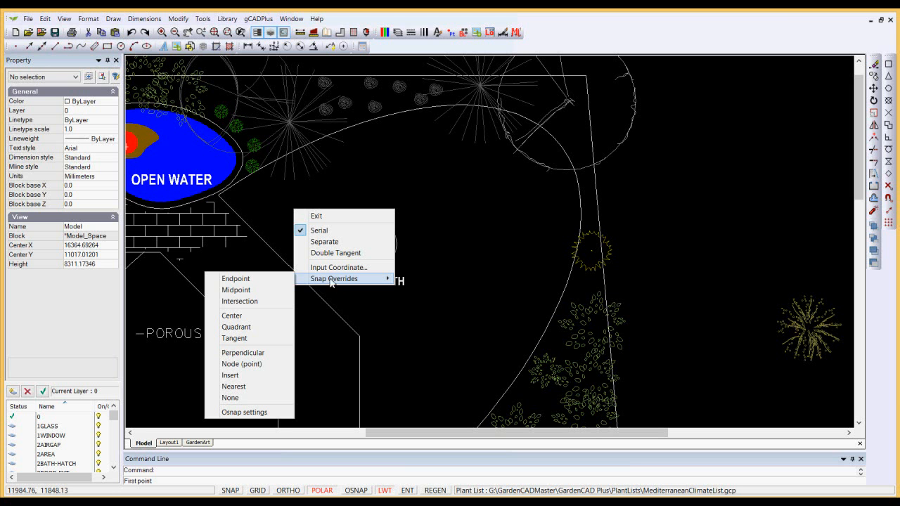
left_click(236, 291)
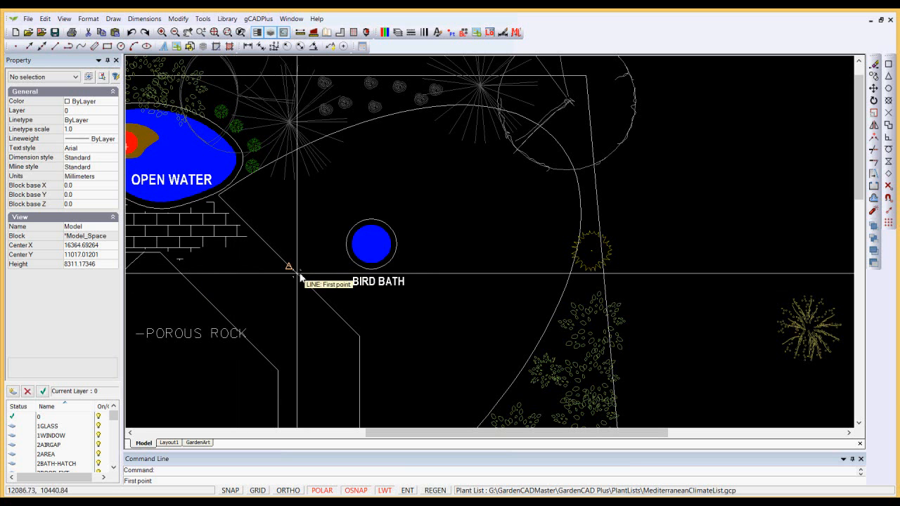
left_click(291, 272)
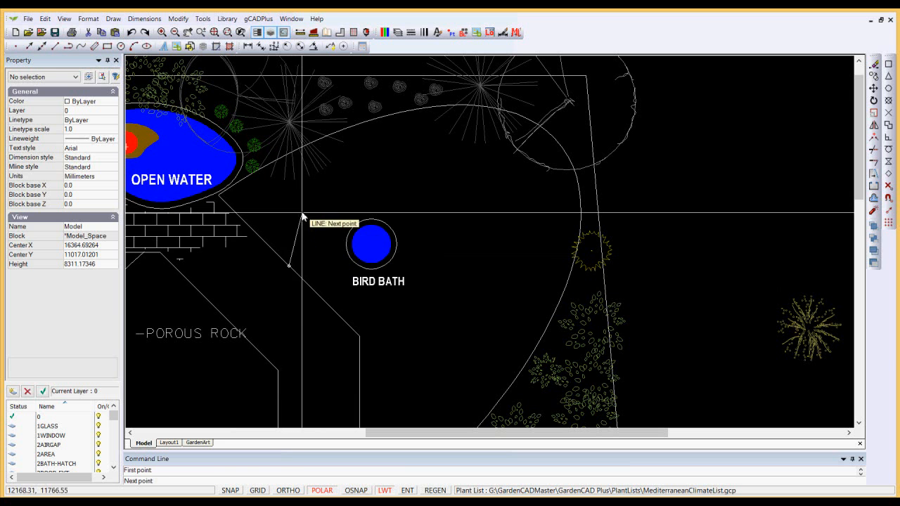
left_click(322, 491)
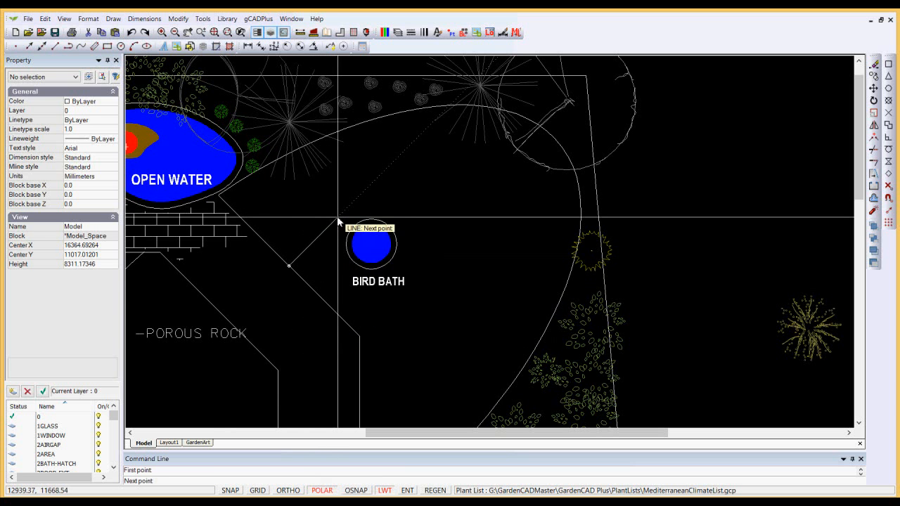
left_click(375, 181)
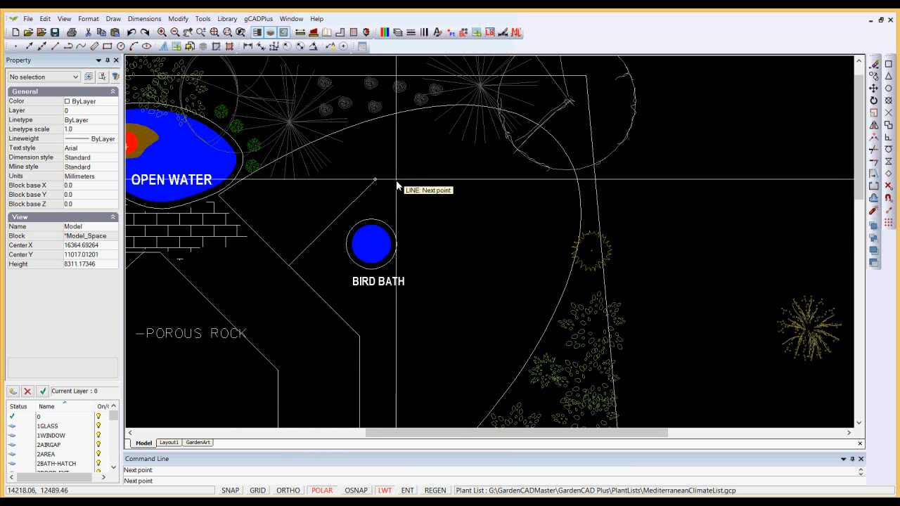
right_click(396, 180)
left_click(422, 187)
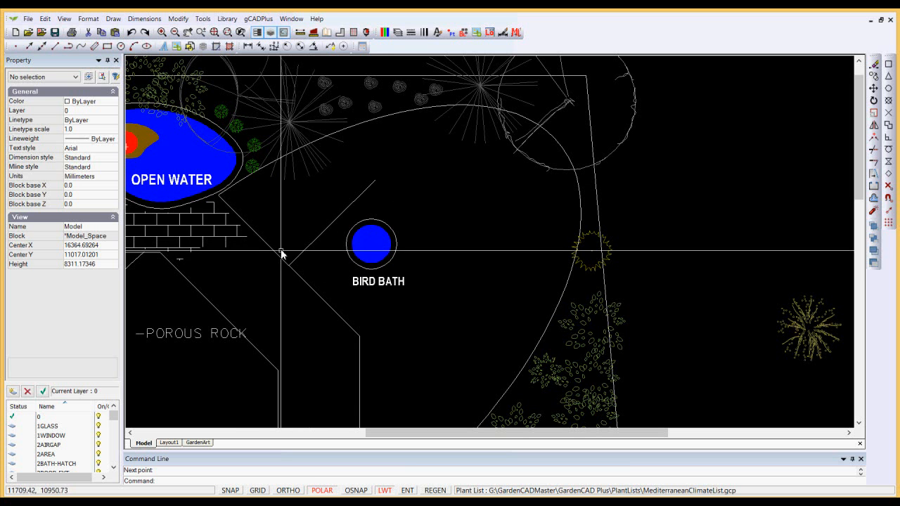
left_click(307, 248)
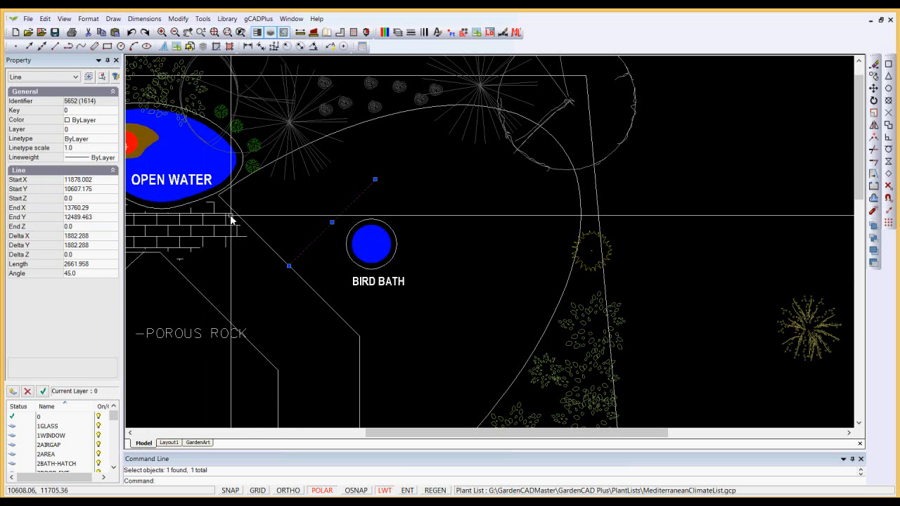
key("Escape")
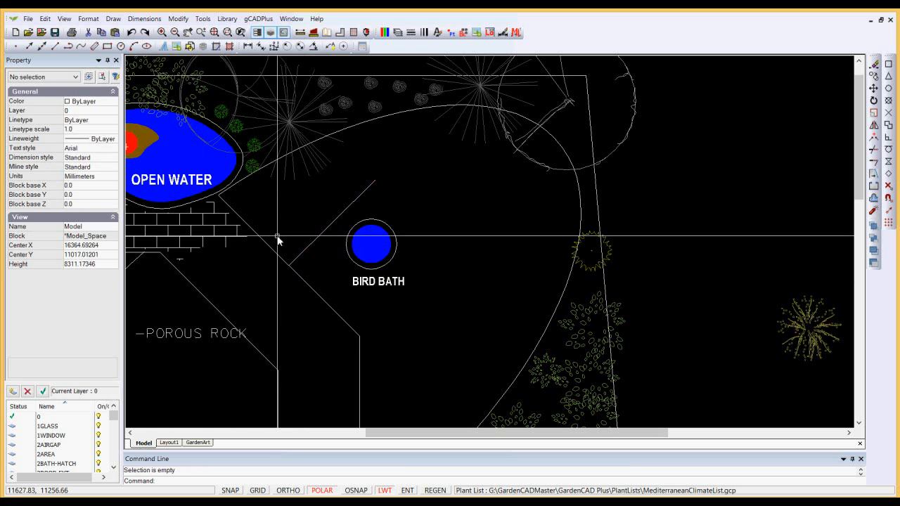
- Move both bird bath circles from their common centre to the free endpoint of the 45-degree line, using an endpoint snap
left_click_drag(321, 205, 412, 269)
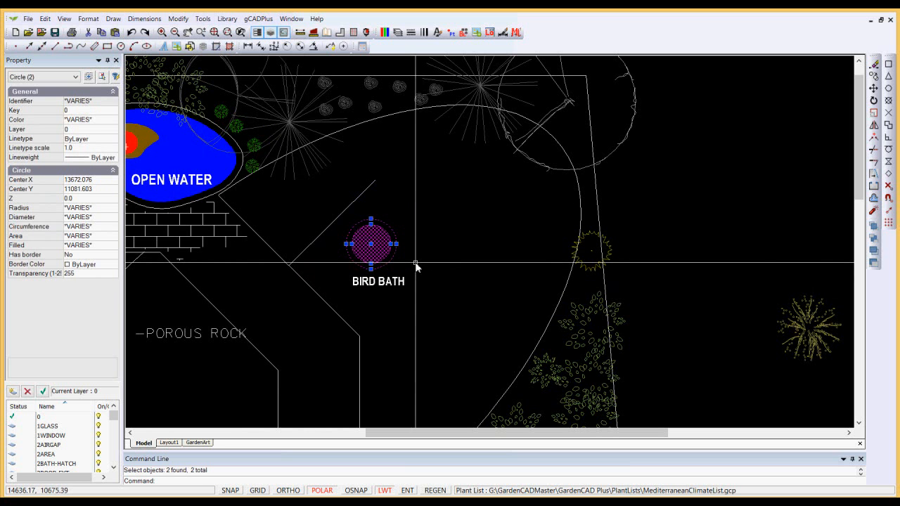
right_click(415, 265)
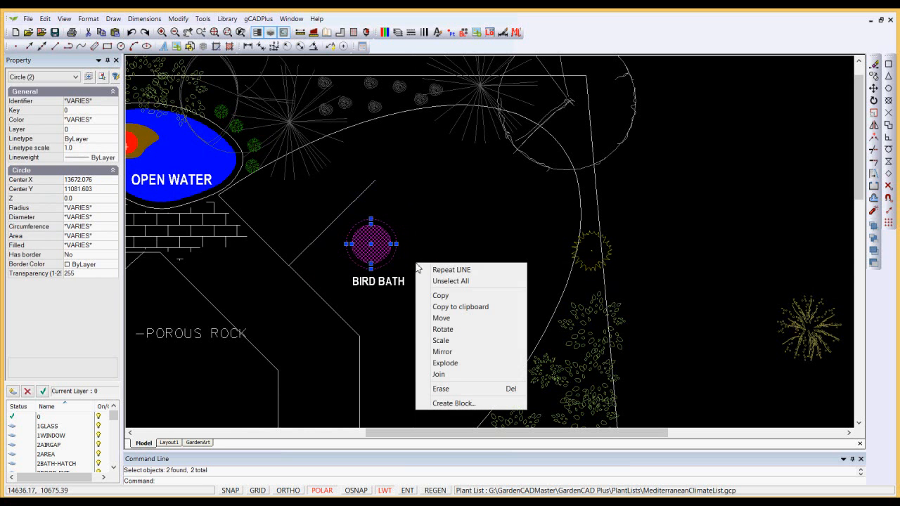
left_click(441, 318)
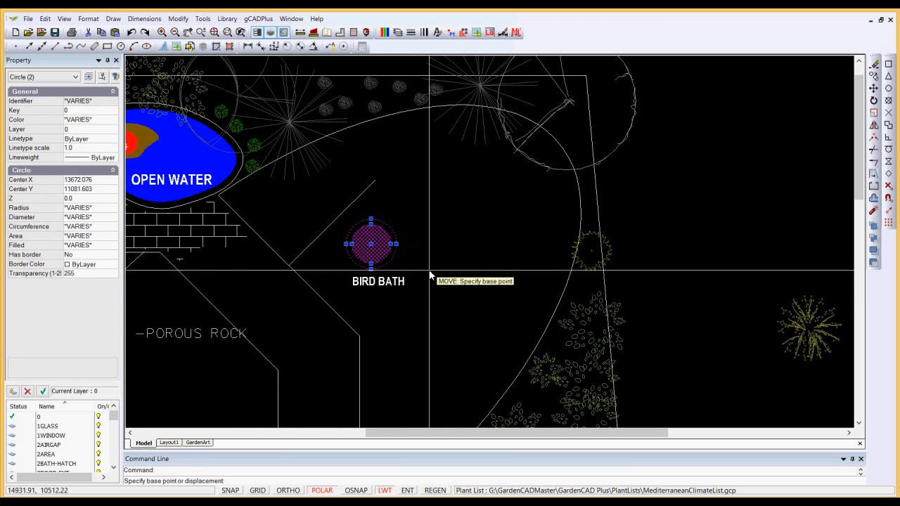
scroll(373, 249, "up", 3)
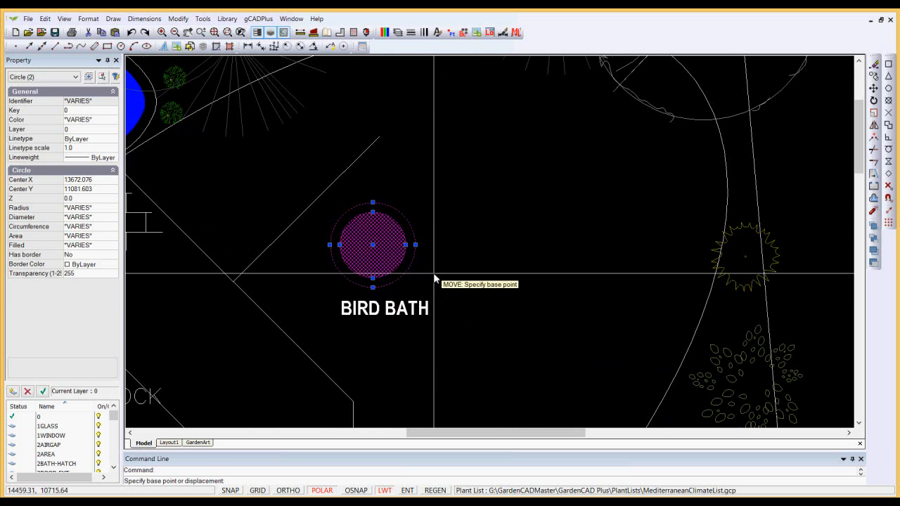
left_click(373, 246)
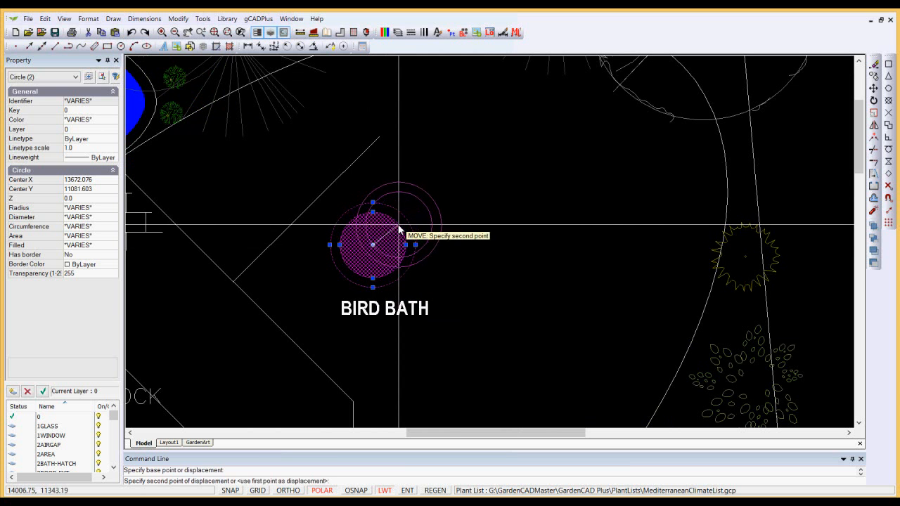
right_click(423, 168)
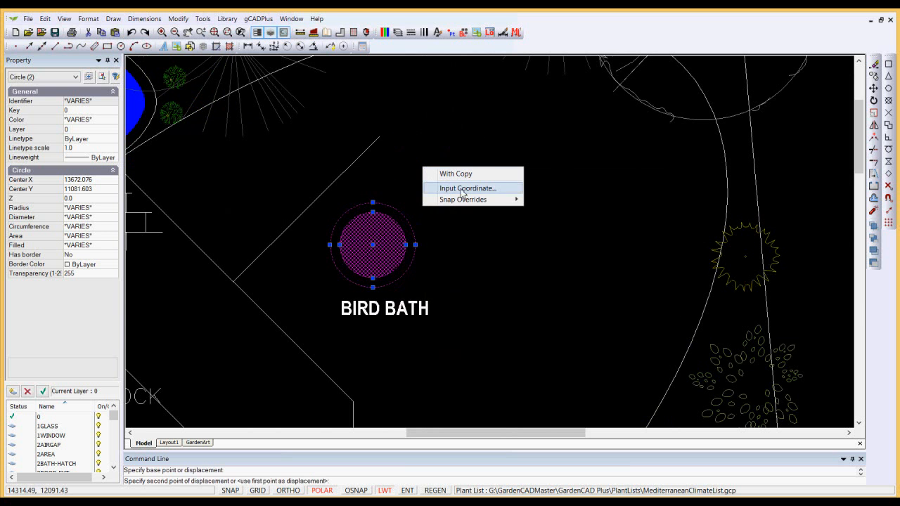
mouse_move(508, 204)
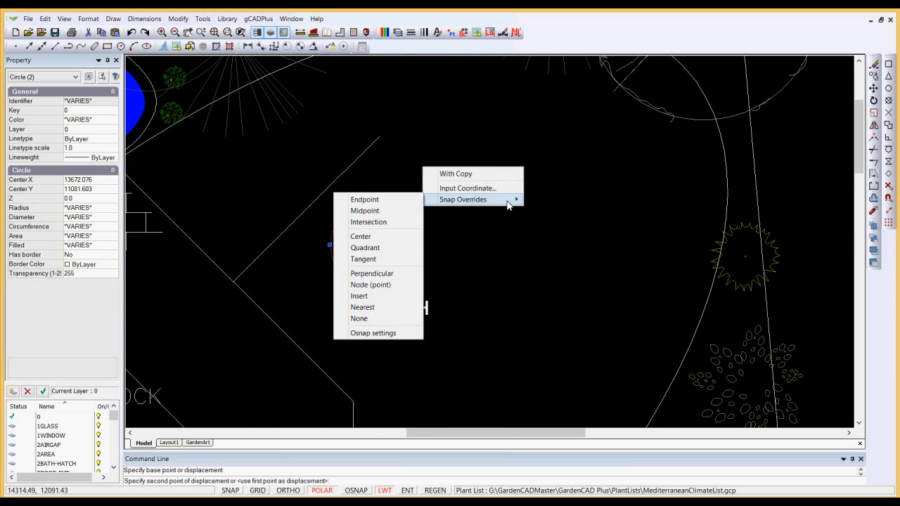
left_click(383, 200)
left_click(380, 136)
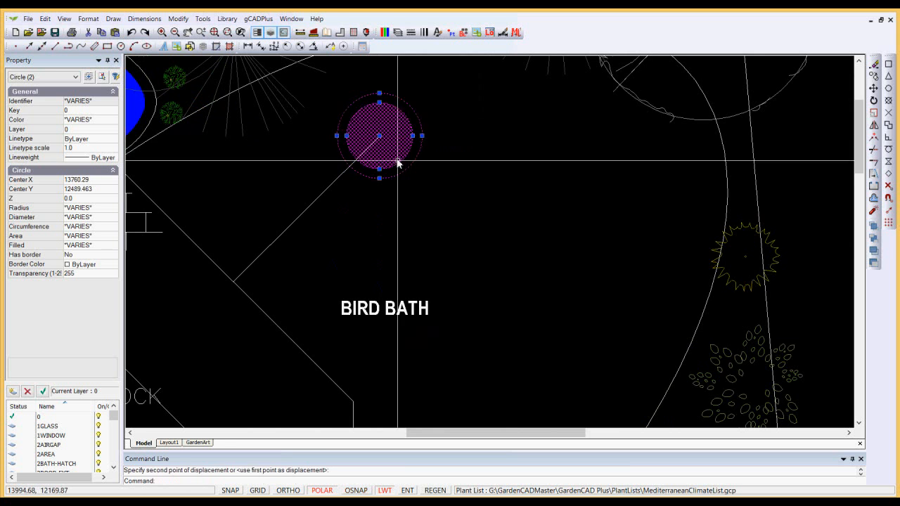
scroll(409, 226, "down", 1)
right_click(419, 223)
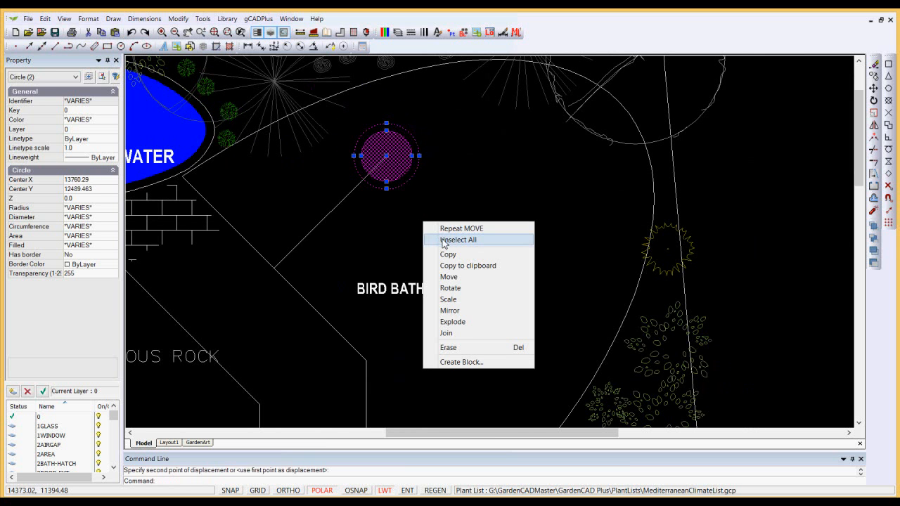
- Deselect the bird bath circles and delete the 45-degree construction line between the path edge and the bird bath's centre
left_click(439, 239)
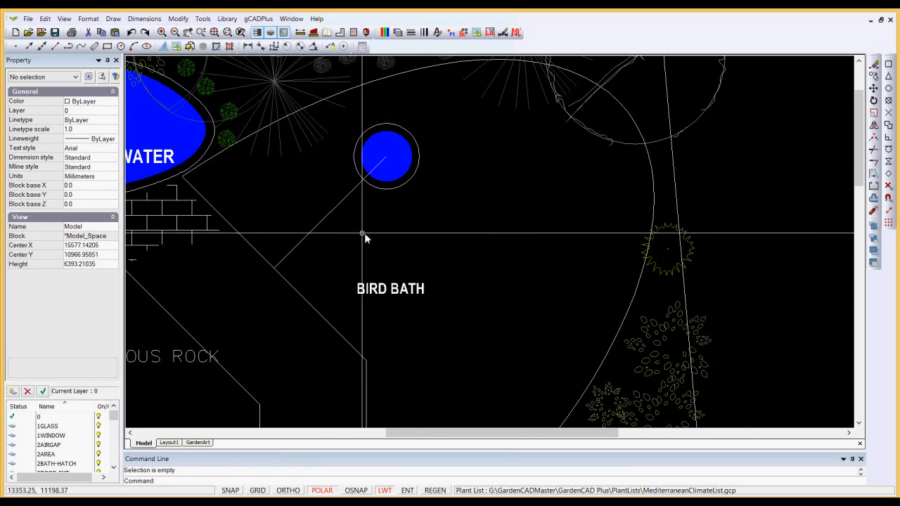
left_click(334, 209)
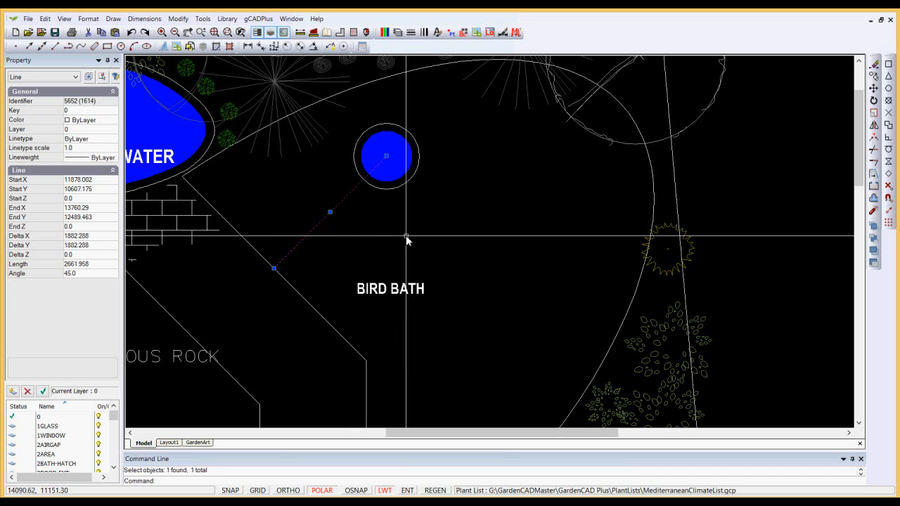
key("Delete")
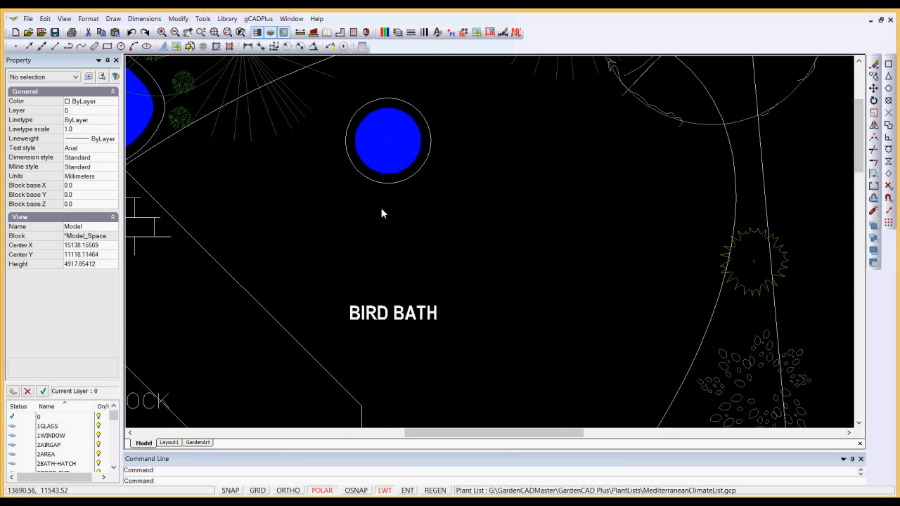
scroll(382, 209, "down", 4)
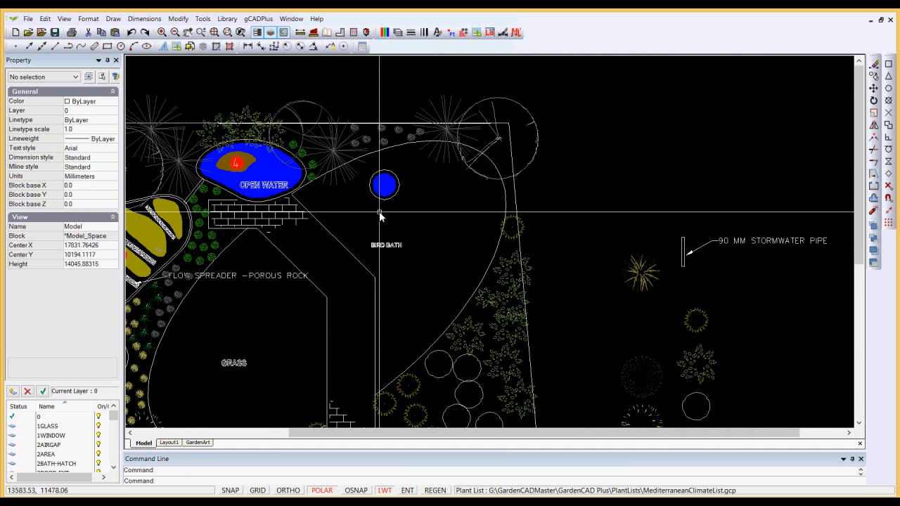
scroll(380, 216, "down", 1)
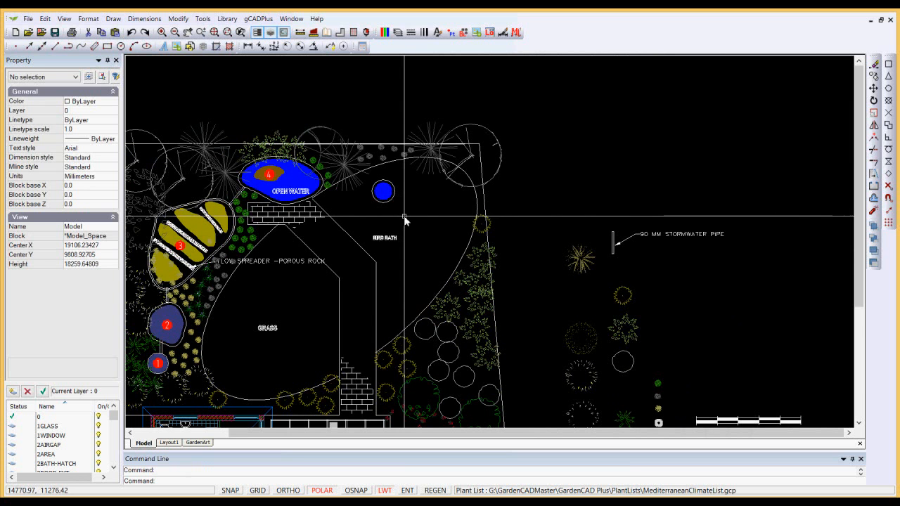
- Start a line in the open area beside the BIRD BATH label and set its next-point coordinate entry to Polar, relative
left_click(114, 18)
left_click(124, 33)
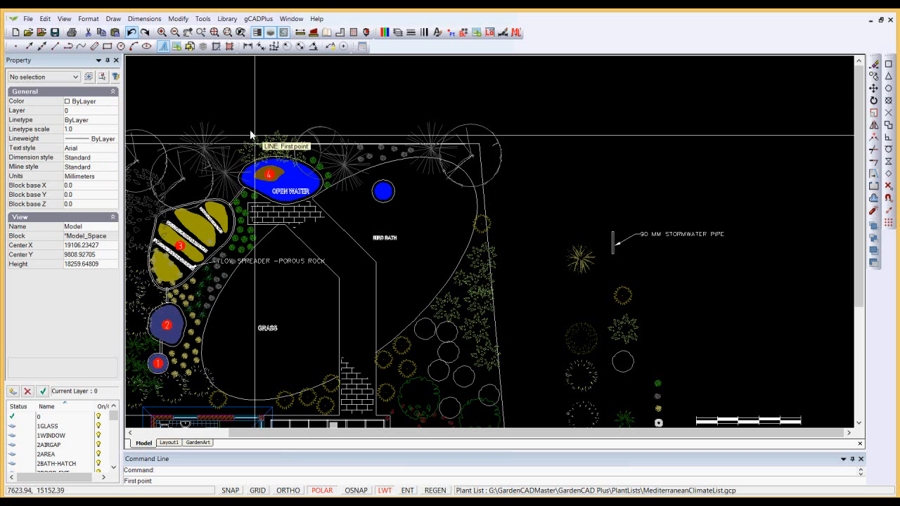
left_click(396, 237)
right_click(421, 217)
left_click(448, 276)
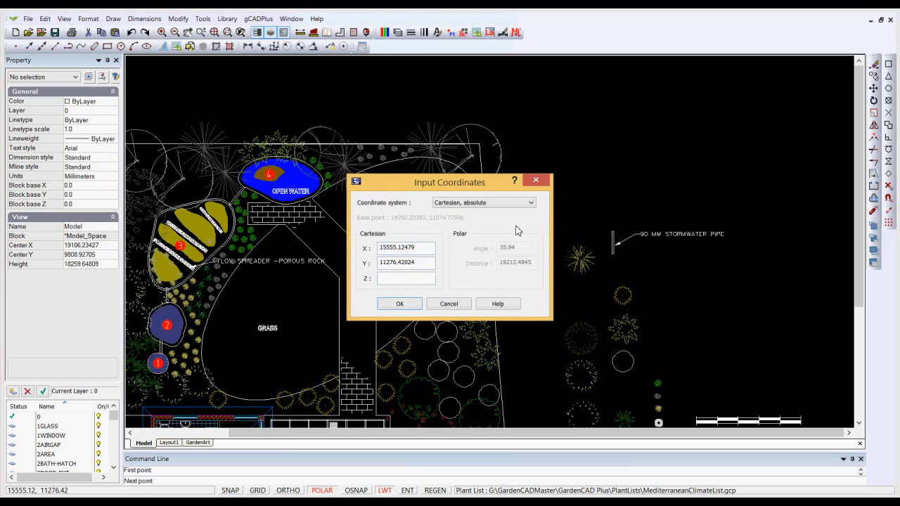
left_click(532, 203)
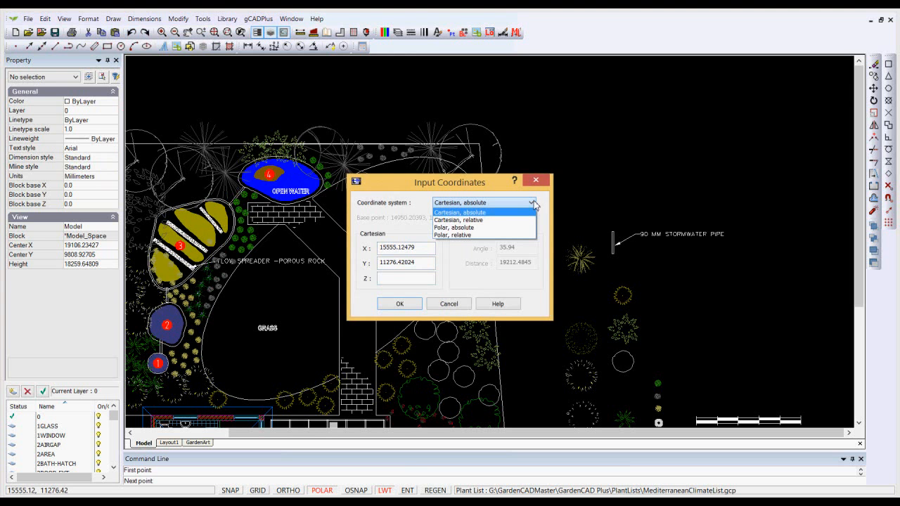
left_click(472, 237)
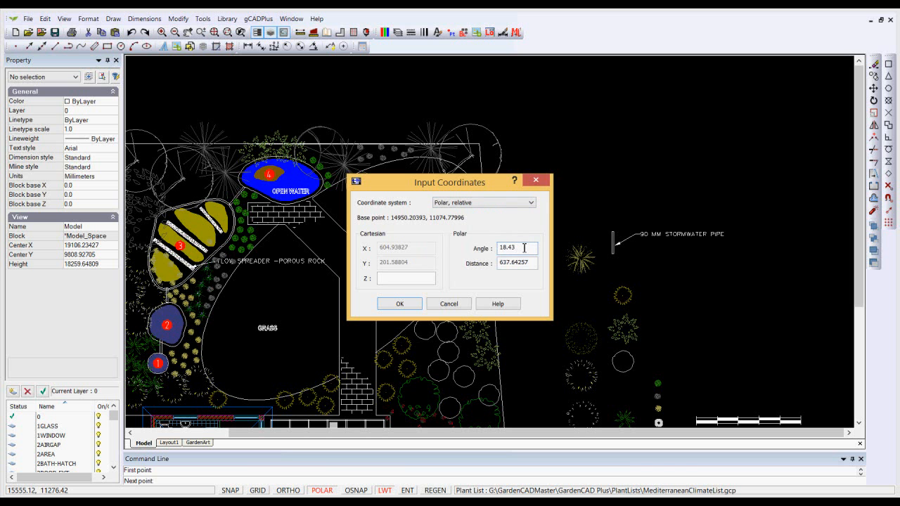
- Place the line's second point at an angle of 25 degrees and a distance of 760 mm, and end the line
key("BackSpace")
type("25")
key("BackSpace")
key("BackSpace")
key("BackSpace")
key("BackSpace")
key("BackSpace")
key("BackSpace")
key("BackSpace")
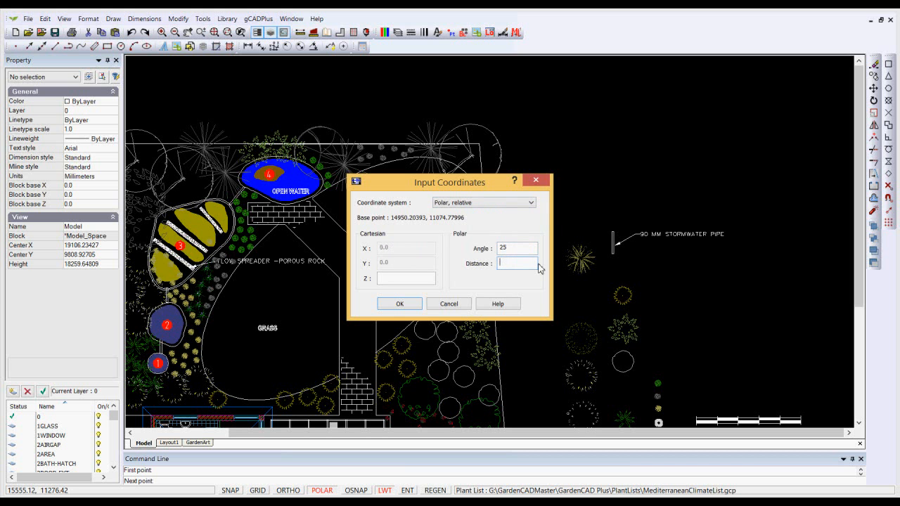
type("76")
left_click(400, 303)
right_click(431, 271)
left_click(451, 274)
- Check the length and angle of the short 25-degree line in its properties, and erase the line
scroll(416, 221, "up", 5)
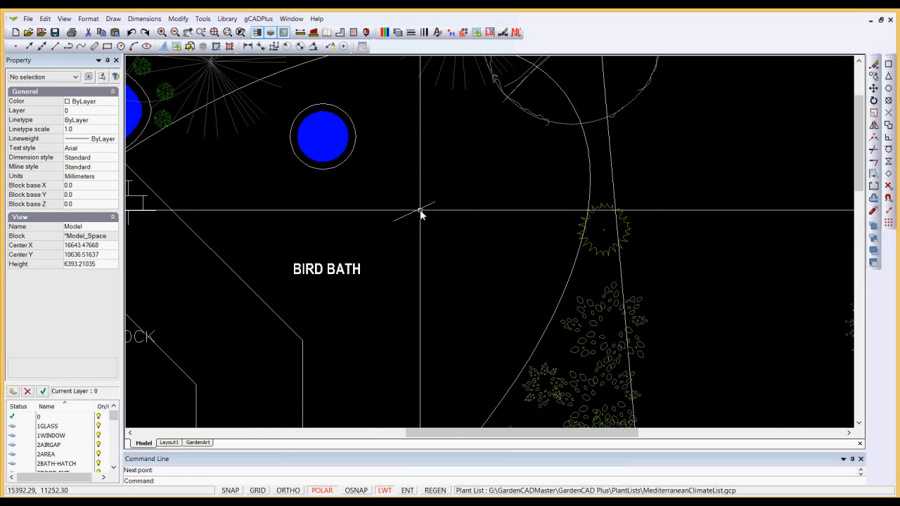
left_click(420, 209)
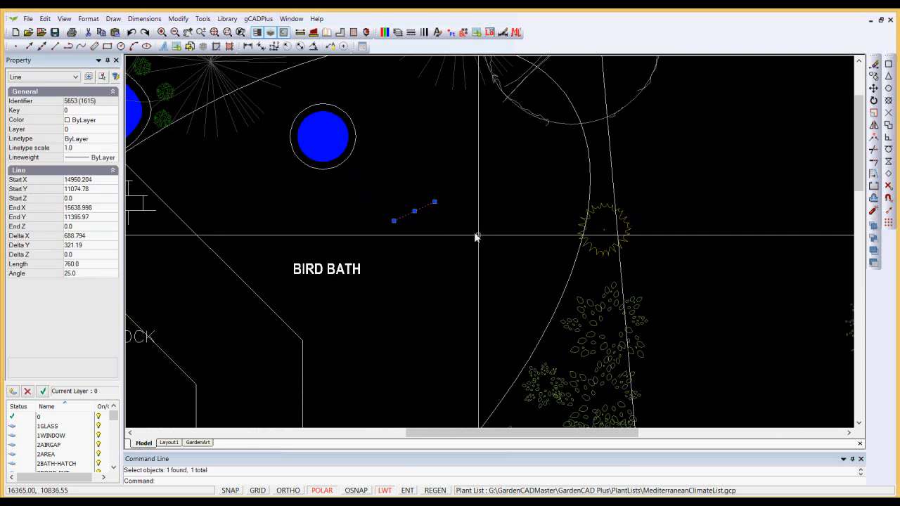
key("Escape")
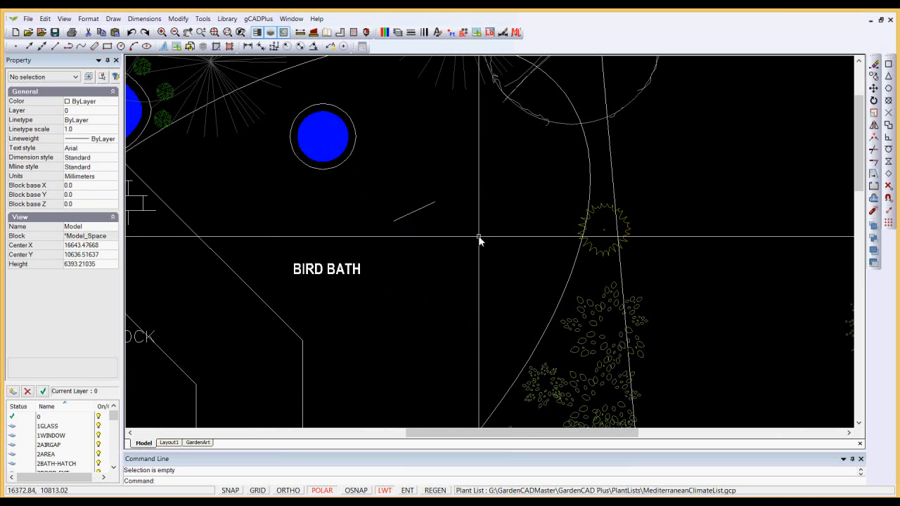
scroll(481, 246, "down", 4)
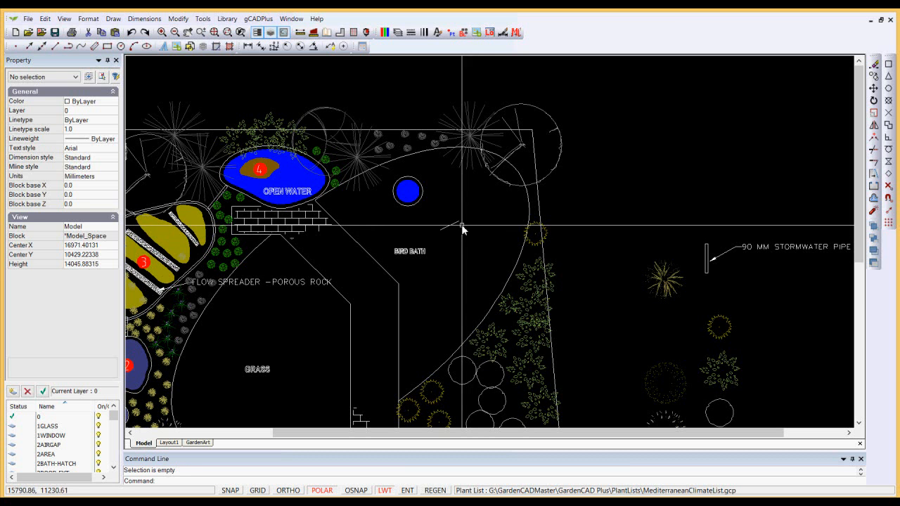
left_click(450, 226)
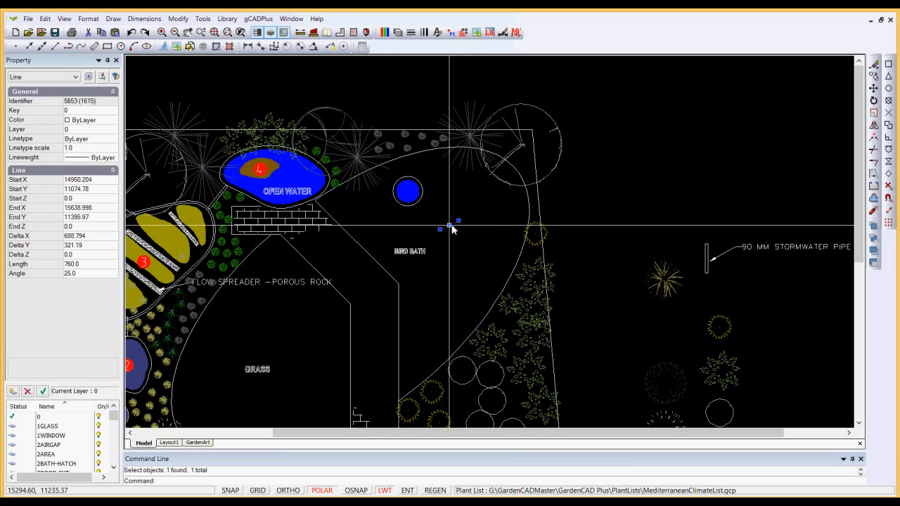
key("Escape")
- Move the BIRD BATH label straight up about 1401 mm to just below the bird bath circles and deselect it
left_click(420, 258)
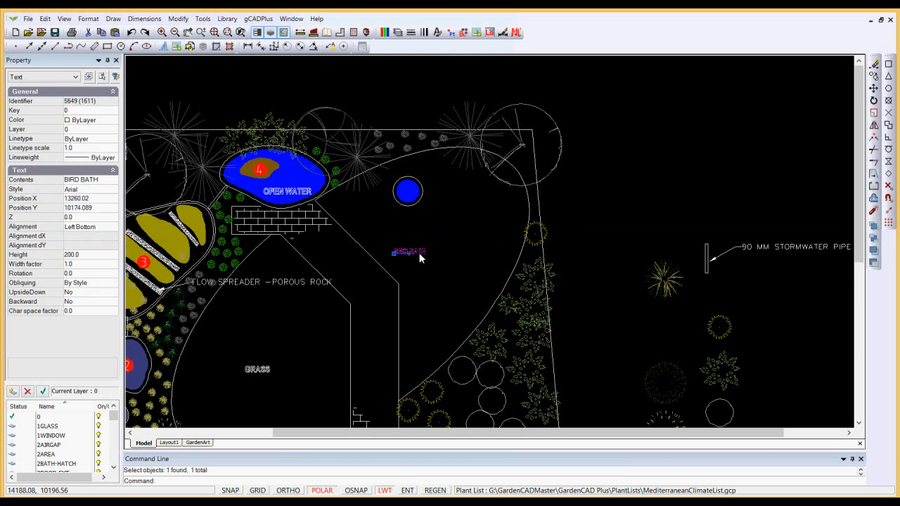
right_click(419, 256)
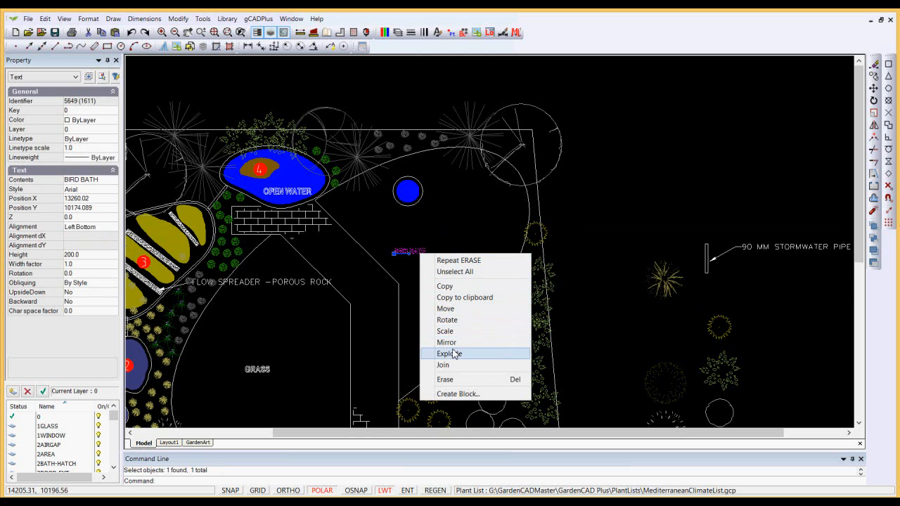
left_click(445, 309)
left_click(393, 253)
left_click(396, 220)
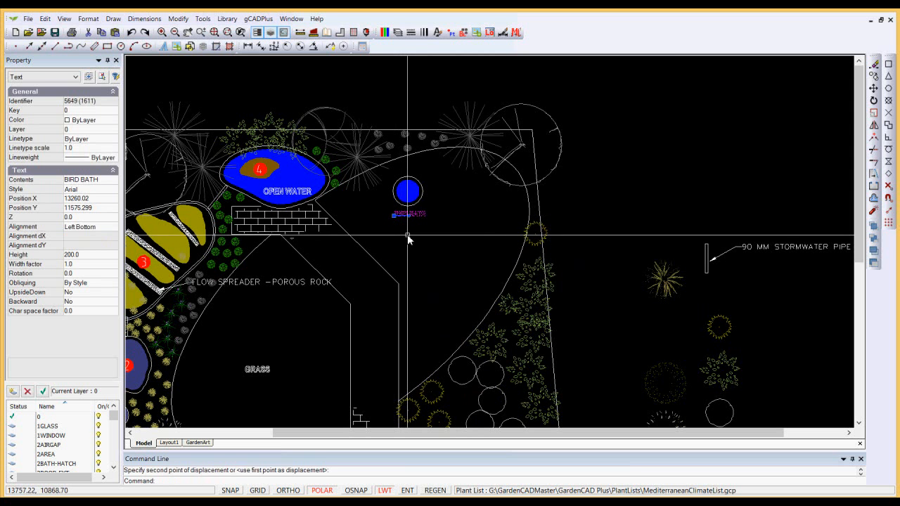
right_click(408, 236)
left_click(431, 255)
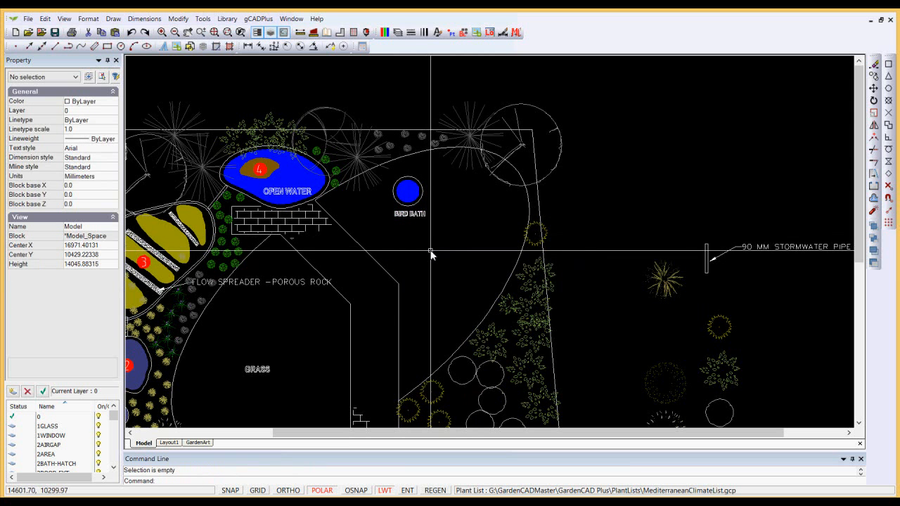